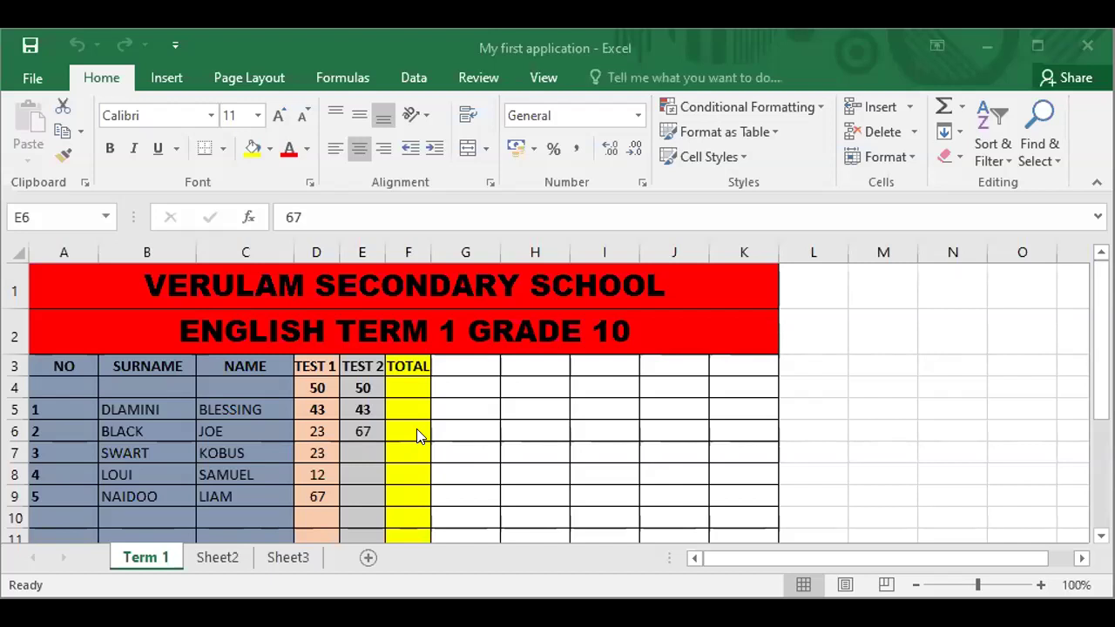
Change the marks in E6 and D9 to 23.
{"action": "left_click", "coordinate": [360, 450]}
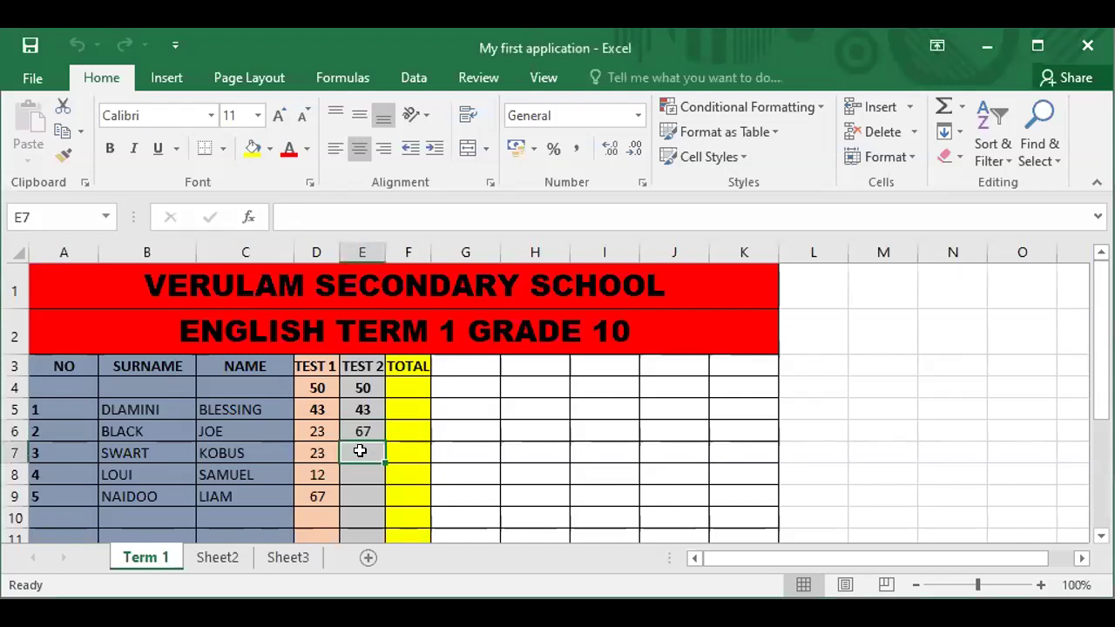
{"action": "left_click", "coordinate": [366, 429]}
{"action": "type", "text": "23"}
{"action": "left_click", "coordinate": [318, 495]}
{"action": "type", "text": "23"}
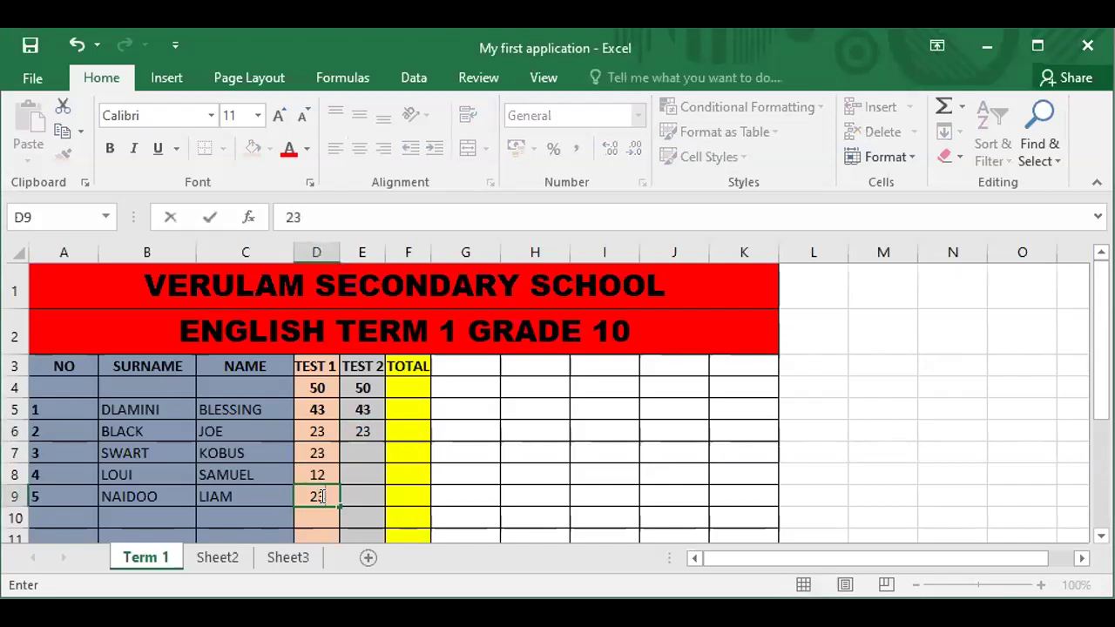
Enter Test 2 marks 45, 43 and 23 in E7, E8 and E9.
{"action": "left_click", "coordinate": [348, 451]}
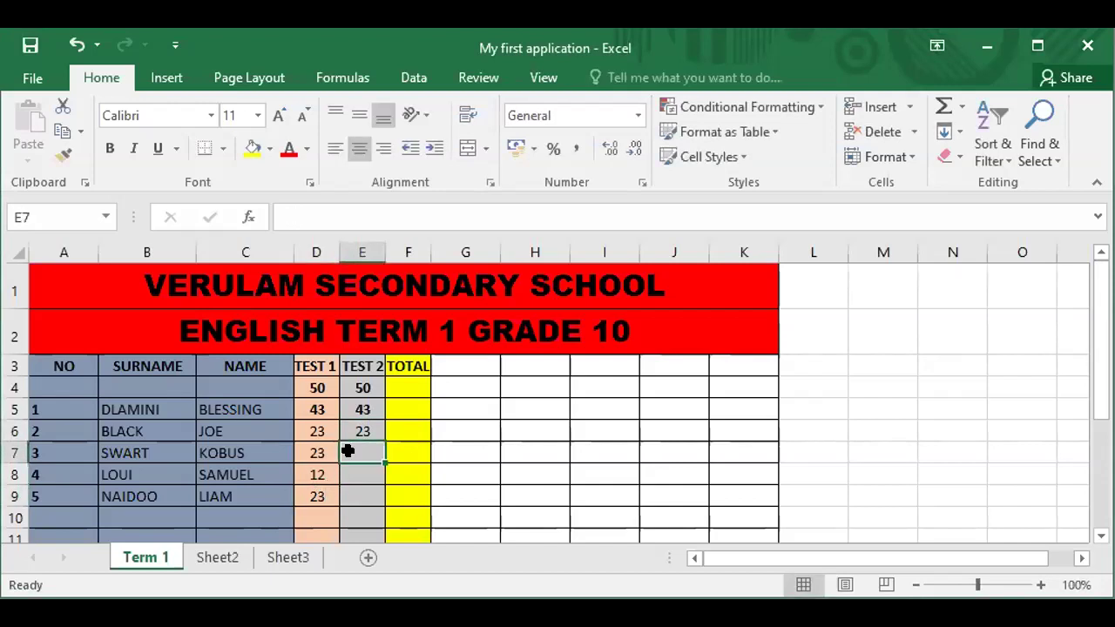
{"action": "type", "text": "45"}
{"action": "left_click", "coordinate": [357, 464]}
{"action": "type", "text": "43"}
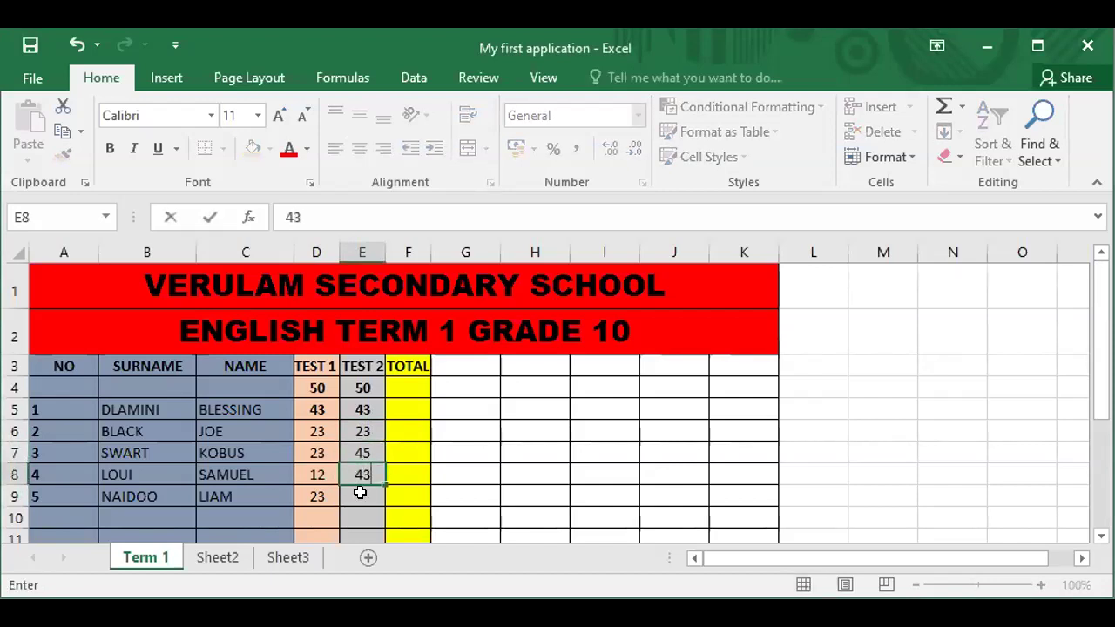
{"action": "left_click", "coordinate": [360, 493]}
{"action": "type", "text": "23"}
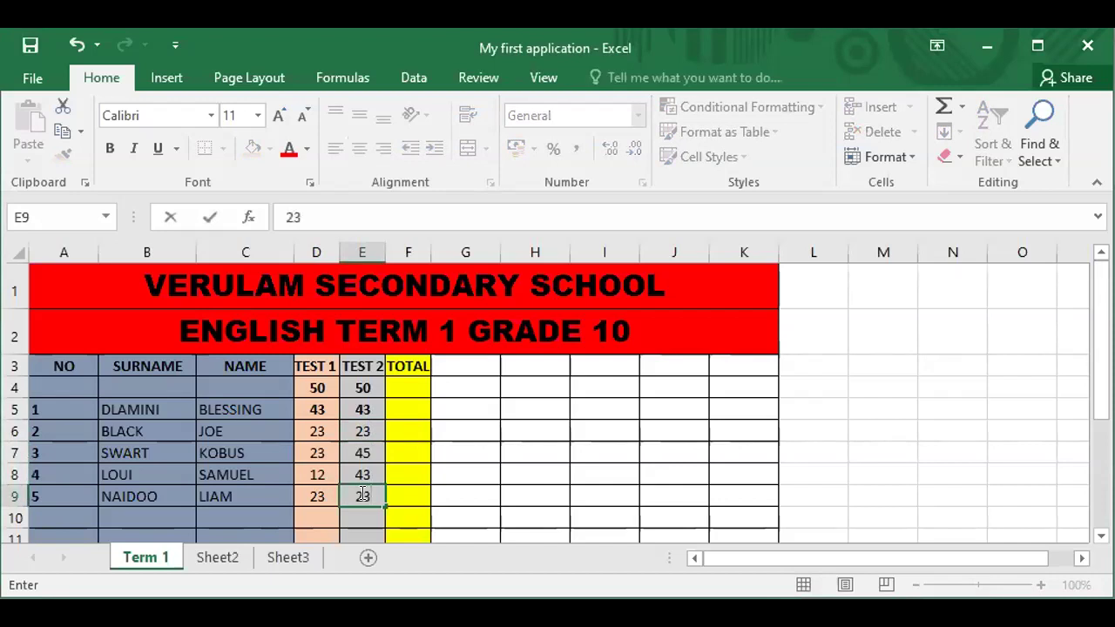
{"action": "left_click", "coordinate": [536, 401]}
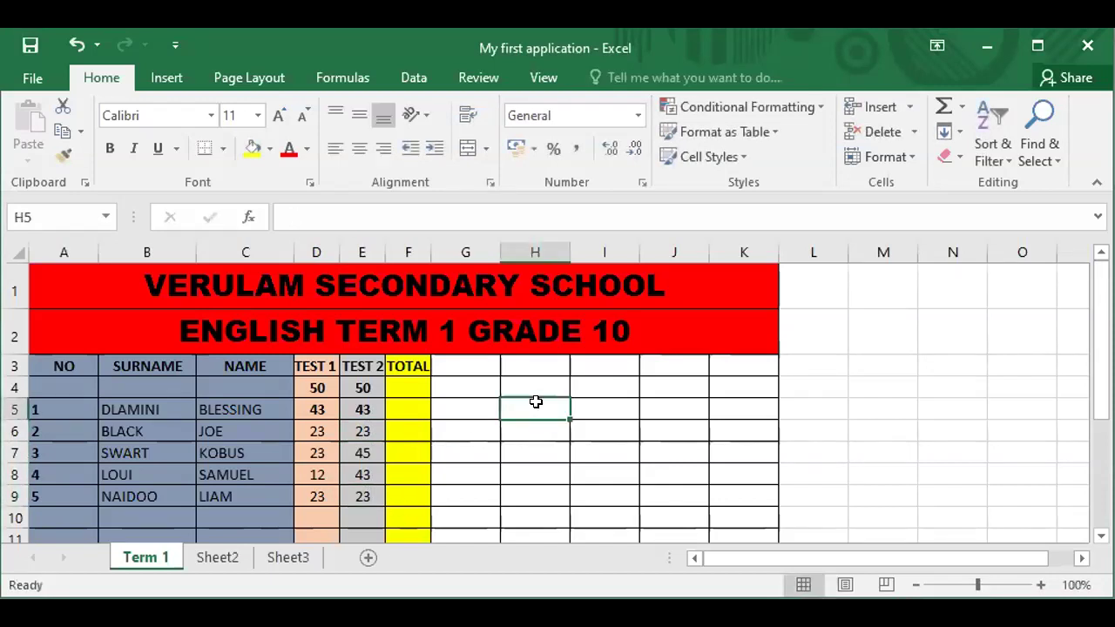
{"action": "left_click", "coordinate": [411, 402]}
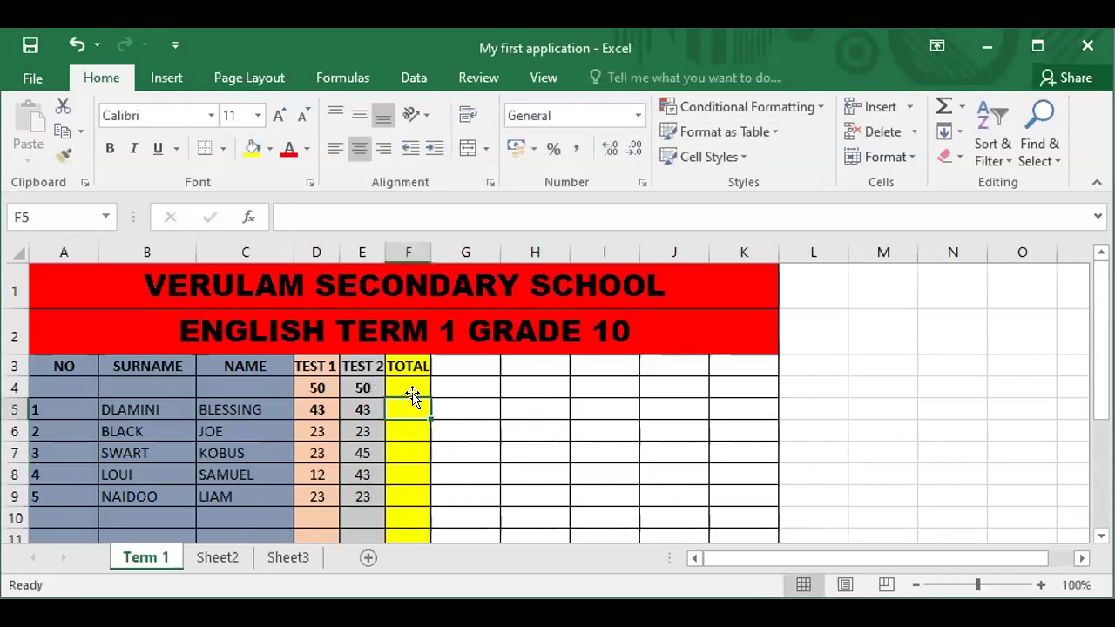
Enter =SUM(D4;E4) in TOTAL cell F4 so it shows 100.
{"action": "left_click", "coordinate": [406, 378]}
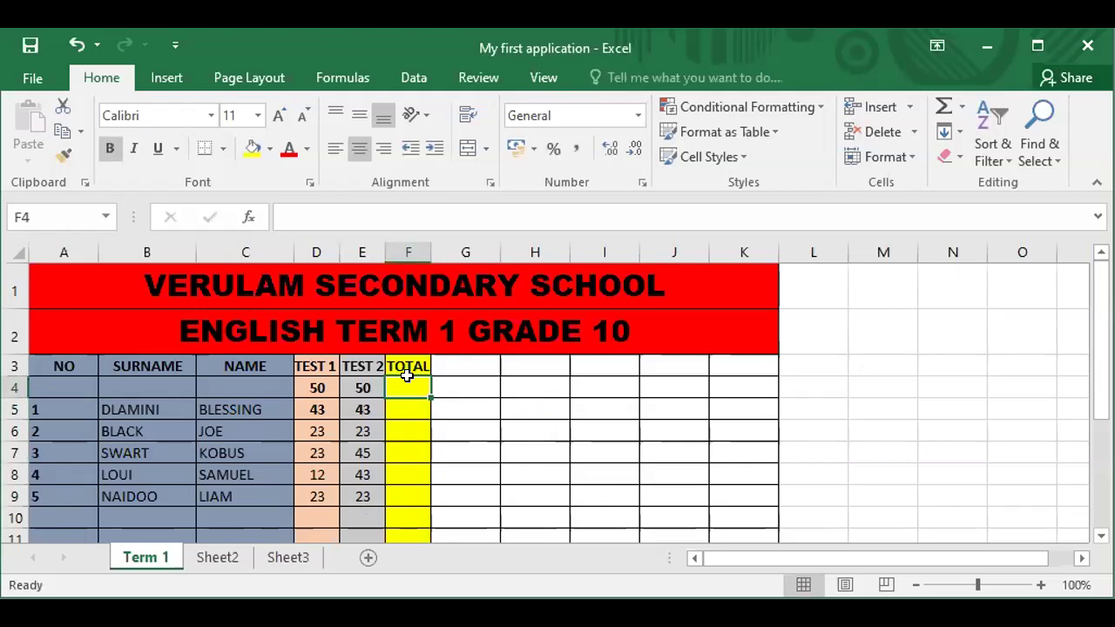
{"action": "type", "text": "="}
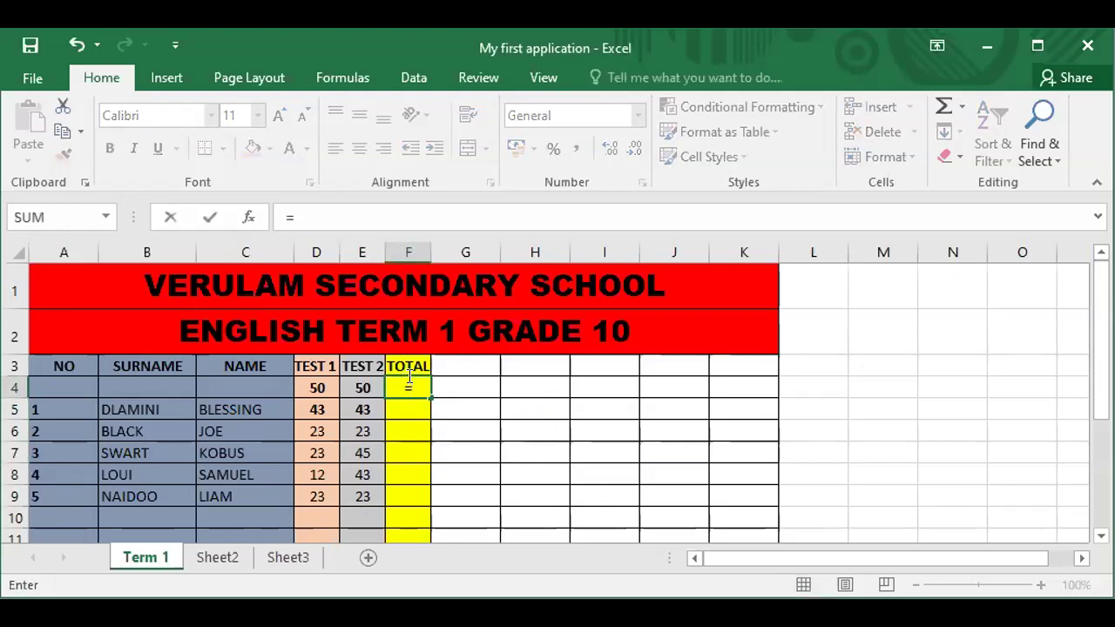
{"action": "type", "text": "sum"}
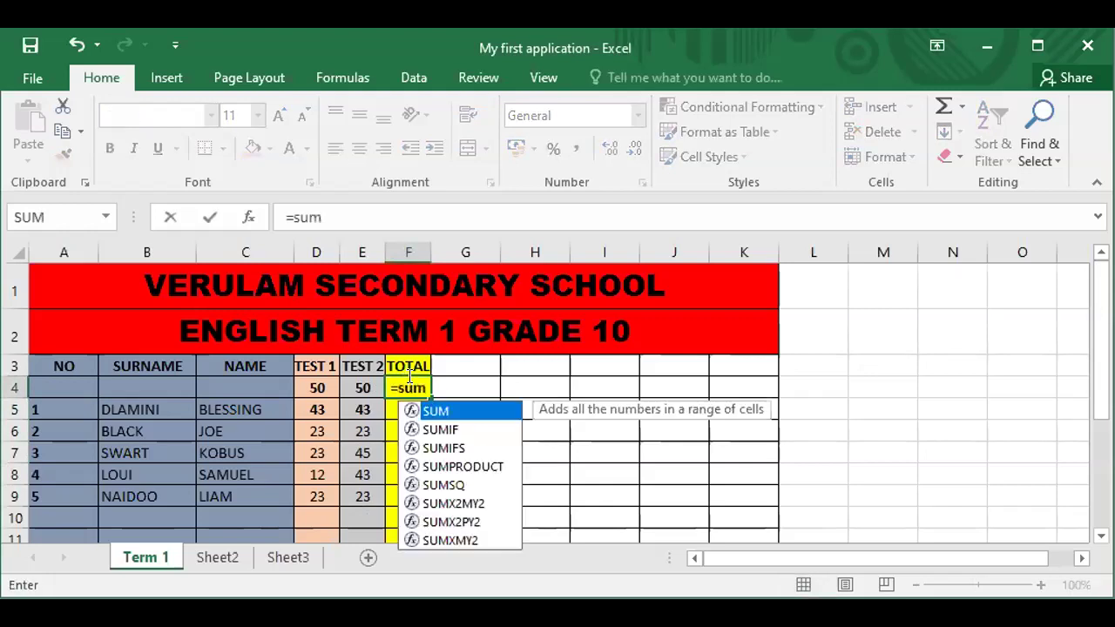
{"action": "type", "text": "("}
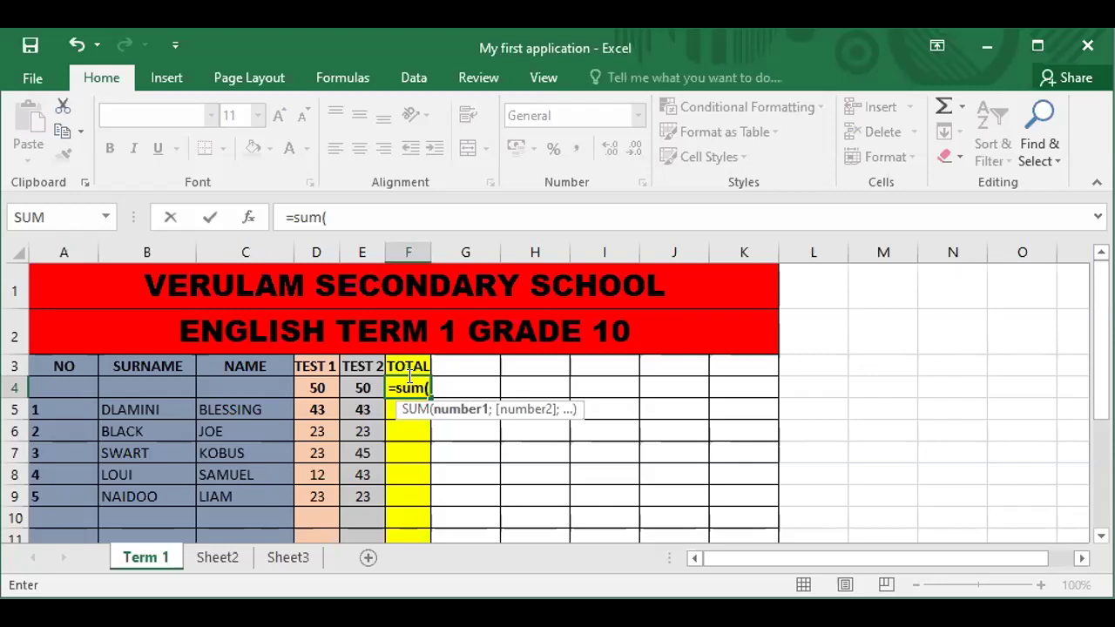
{"action": "type", "text": "d4"}
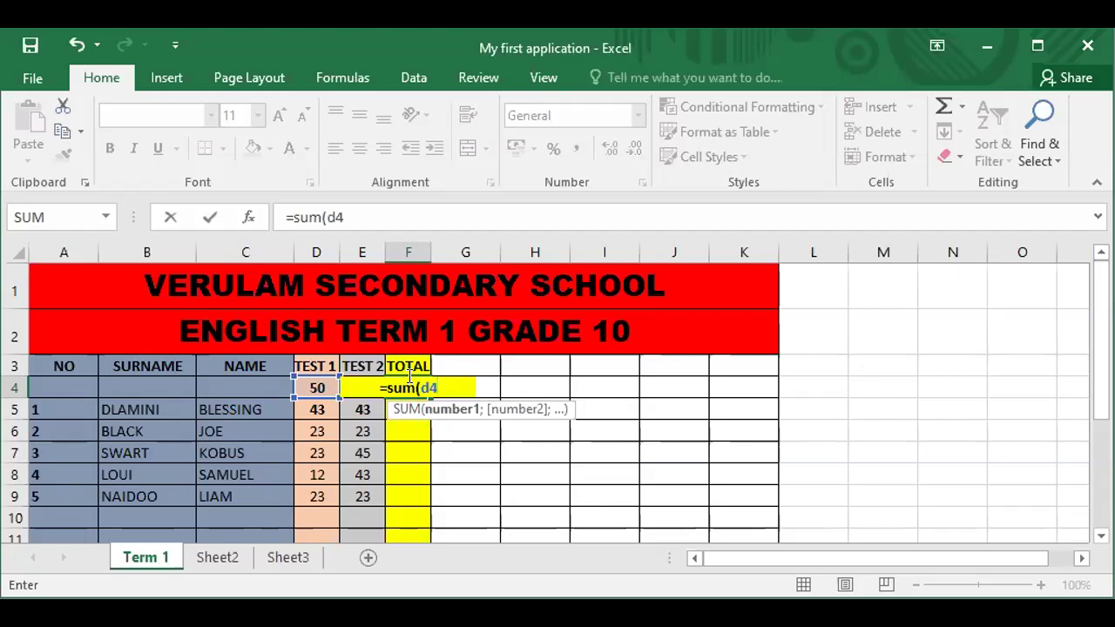
{"action": "type", "text": ";"}
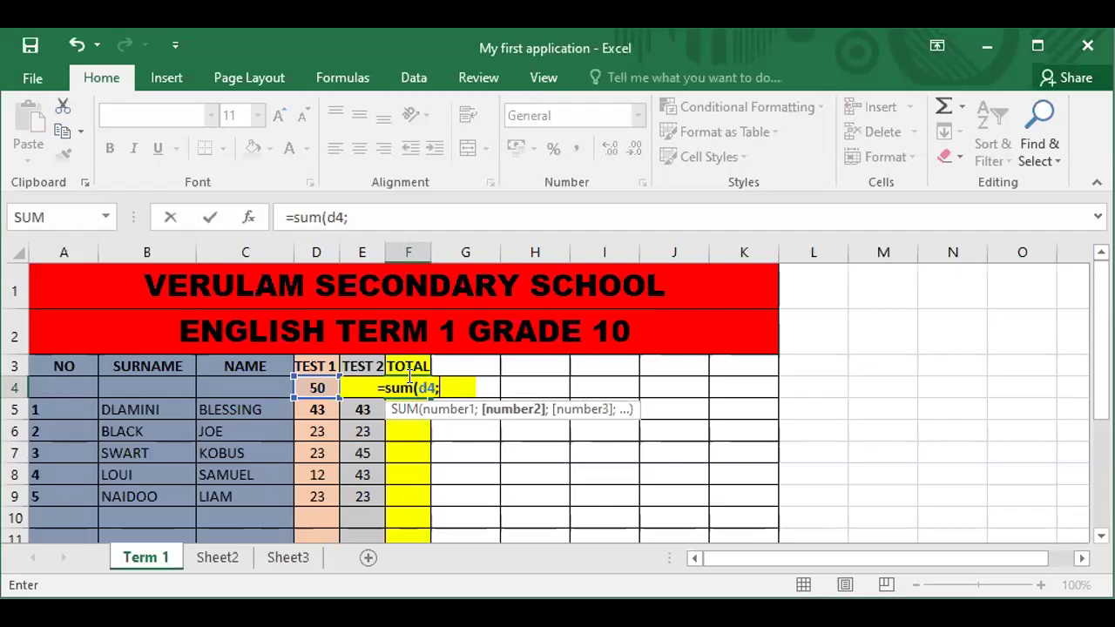
{"action": "type", "text": "e4)"}
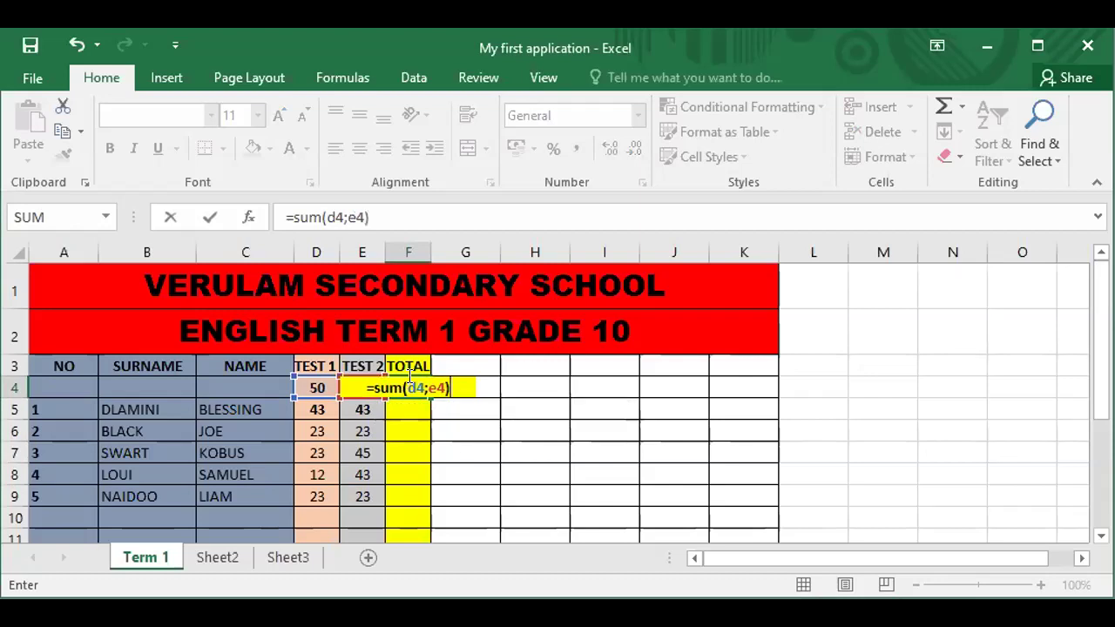
{"action": "key", "text": "Return"}
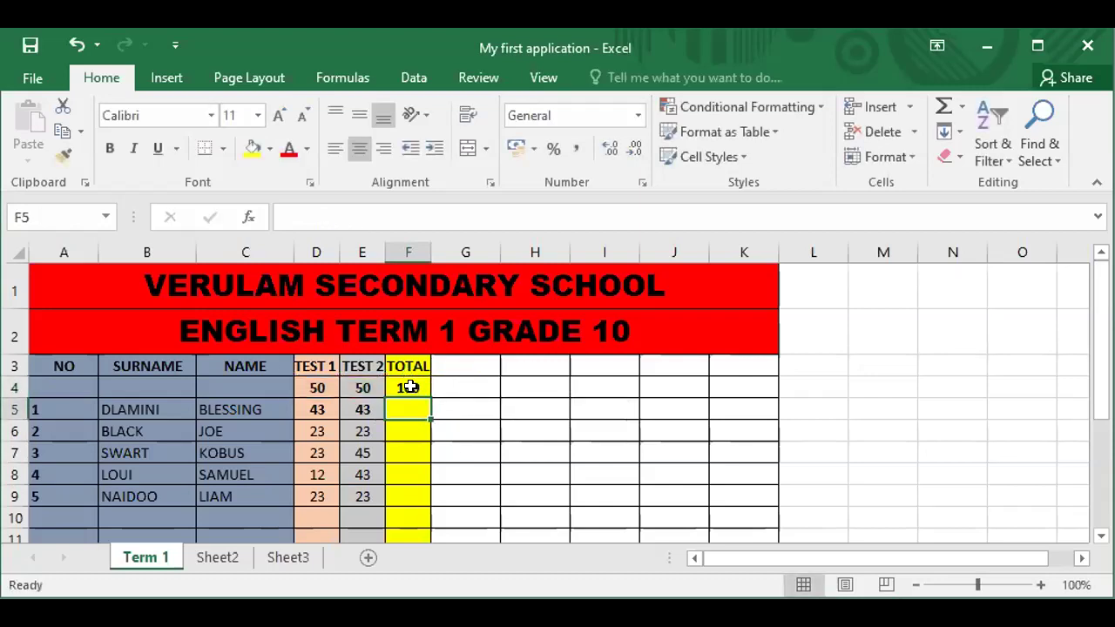
Fill the F4 SUM formula down to F9, giving totals 86, 46, 68, 55 and 46.
{"action": "left_click", "coordinate": [408, 388]}
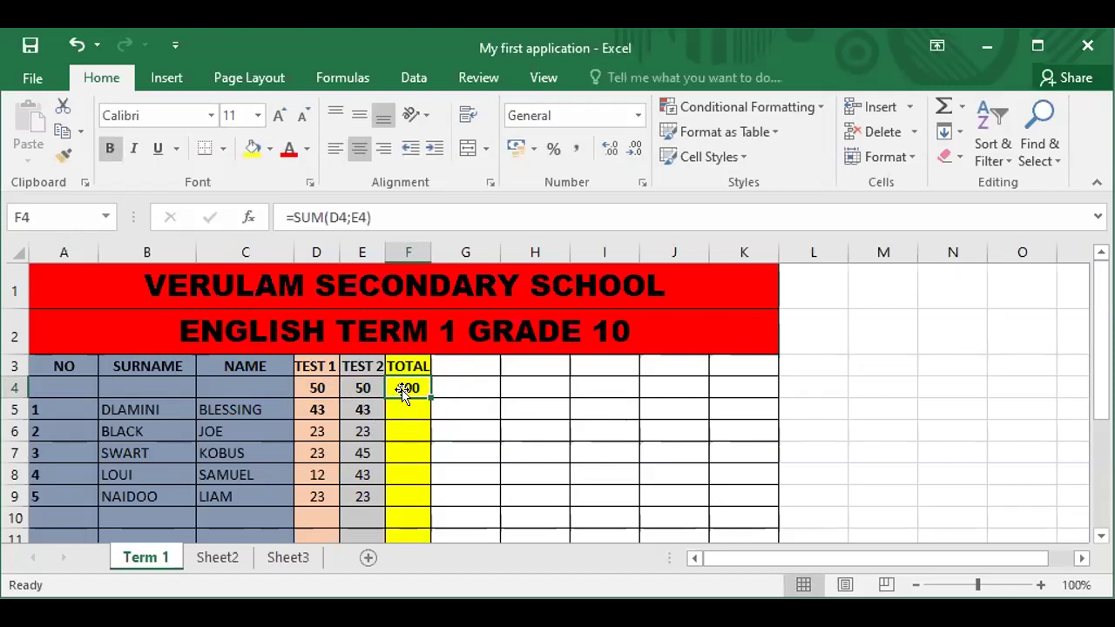
{"action": "left_click", "coordinate": [405, 404]}
{"action": "left_click", "coordinate": [401, 488]}
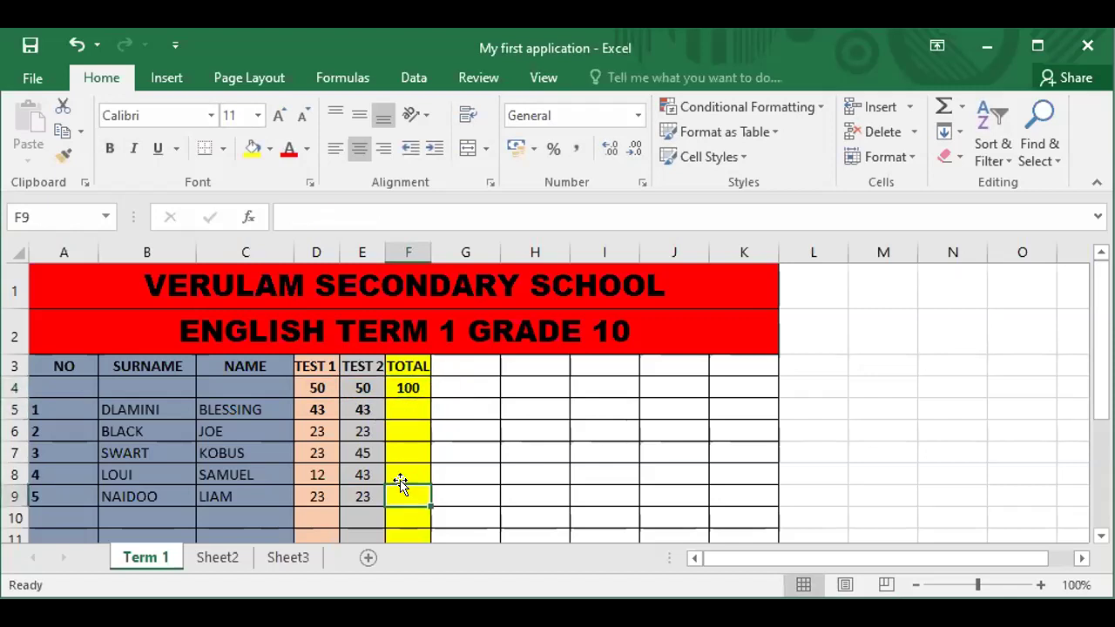
{"action": "left_click", "coordinate": [409, 442]}
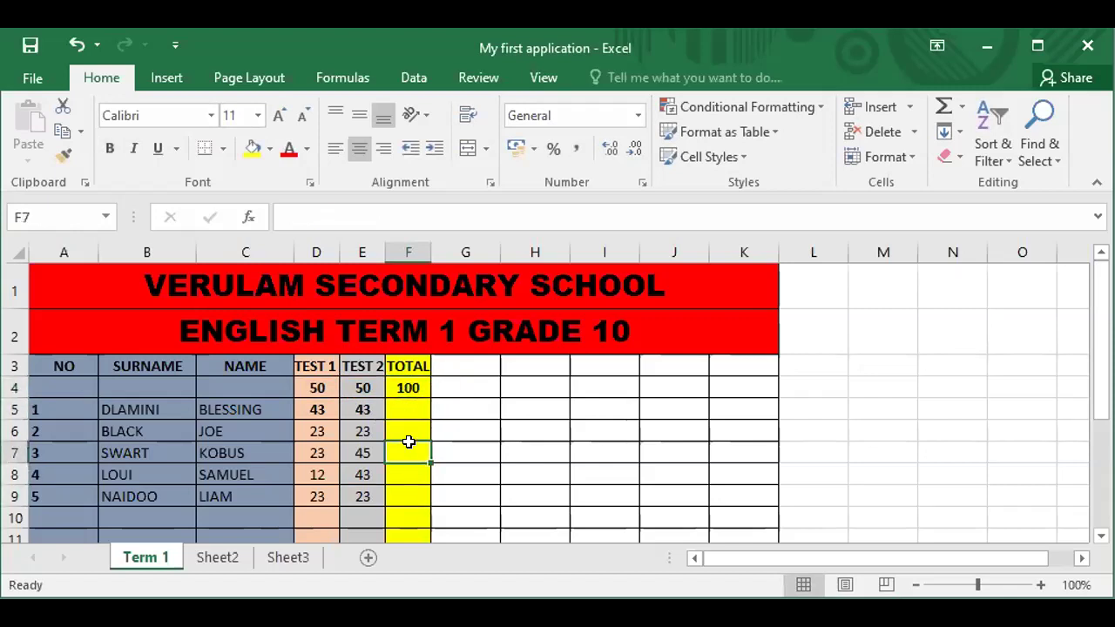
{"action": "left_click", "coordinate": [406, 407]}
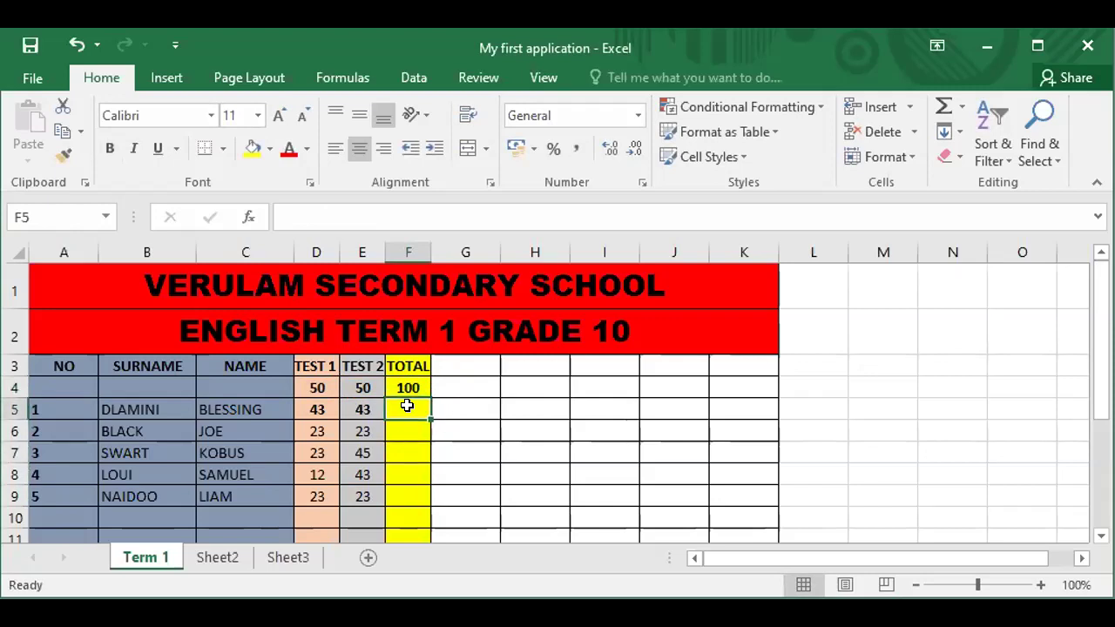
{"action": "left_click", "coordinate": [411, 385]}
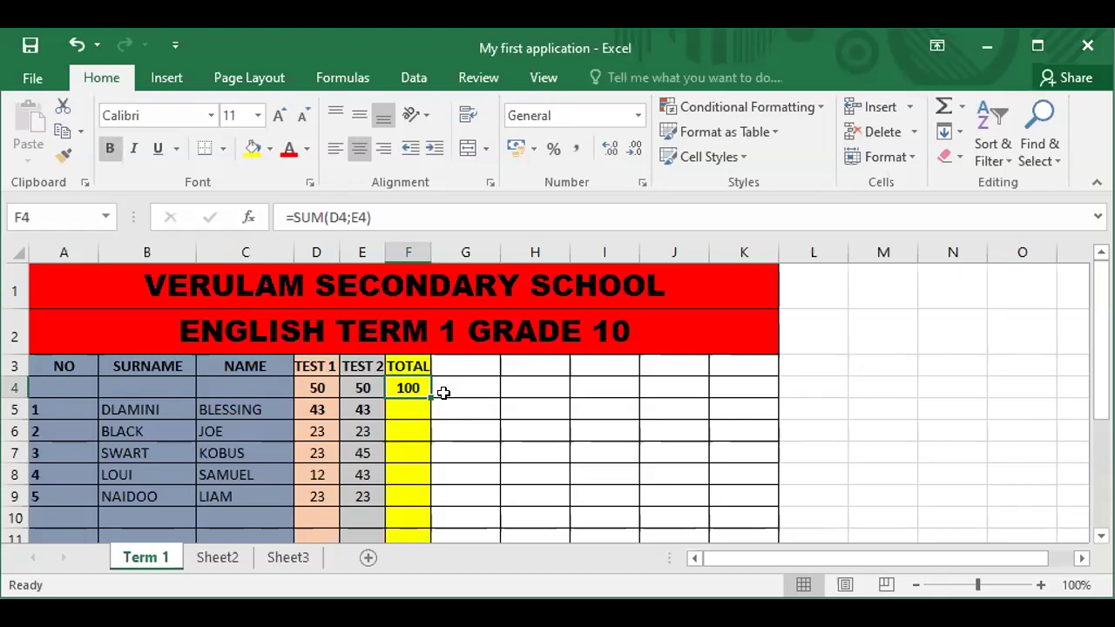
{"action": "left_click_drag", "start_coordinate": [428, 393], "coordinate": [418, 497]}
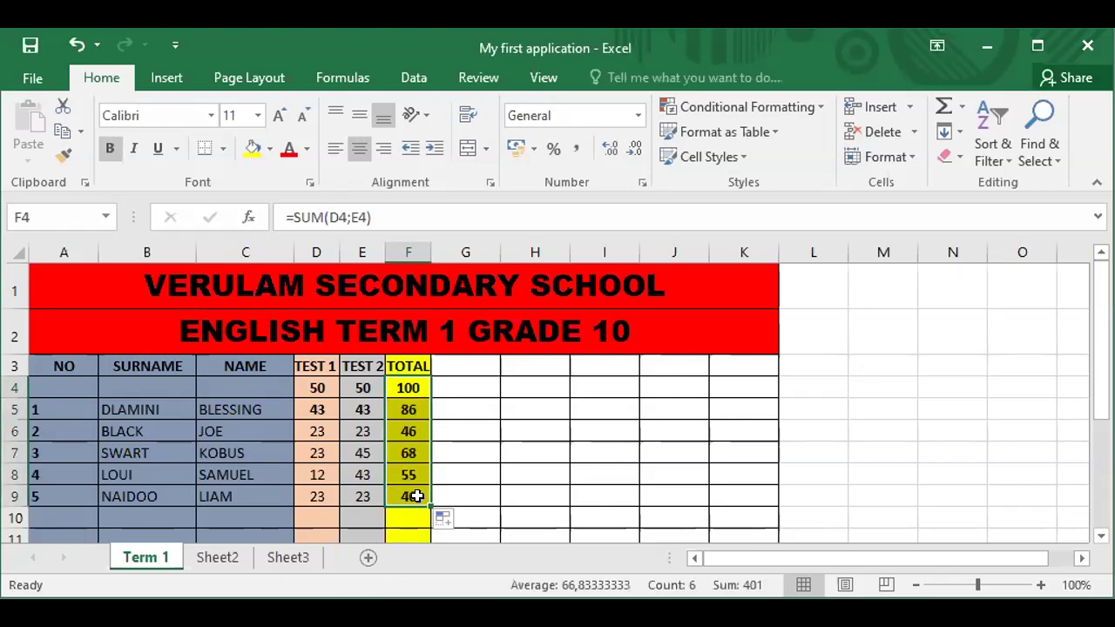
{"action": "left_click", "coordinate": [466, 455]}
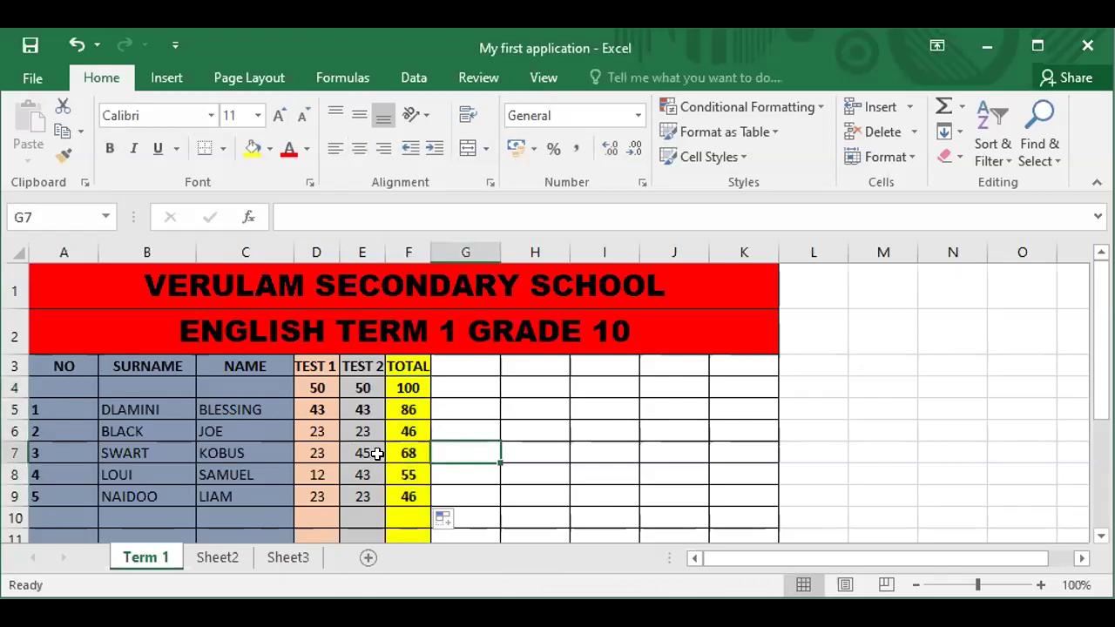
{"action": "left_click", "coordinate": [409, 409]}
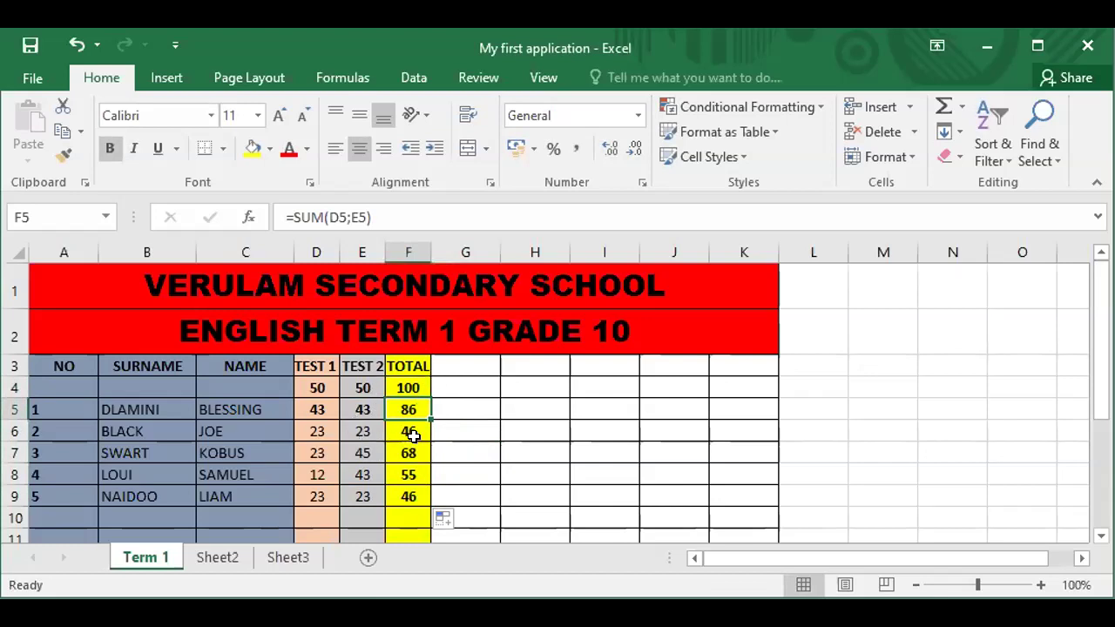
{"action": "left_click", "coordinate": [409, 429]}
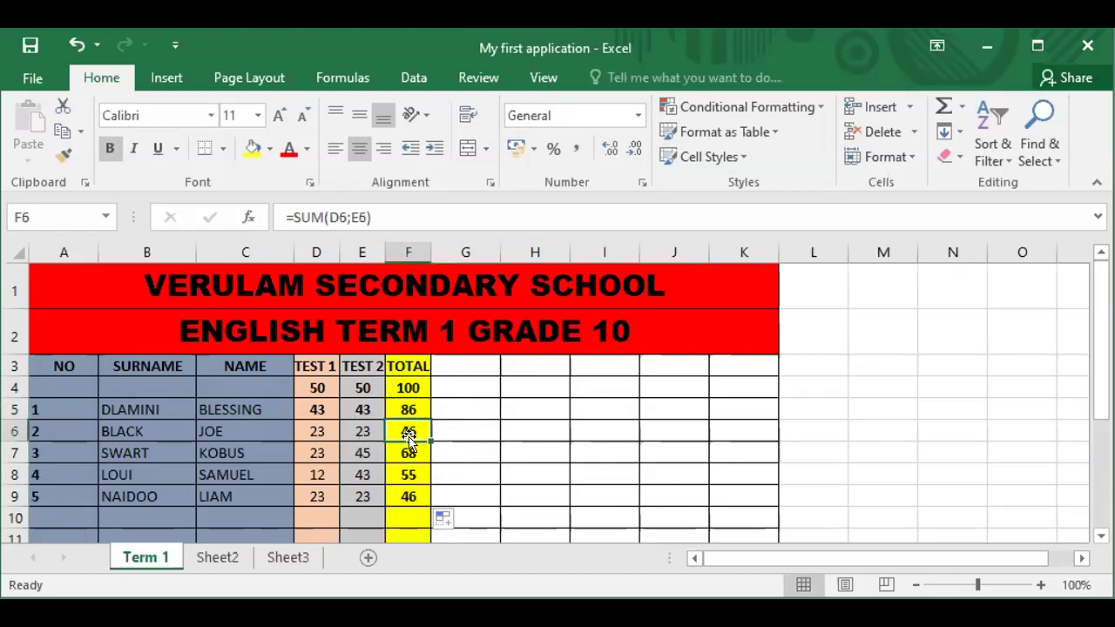
{"action": "left_click", "coordinate": [409, 472]}
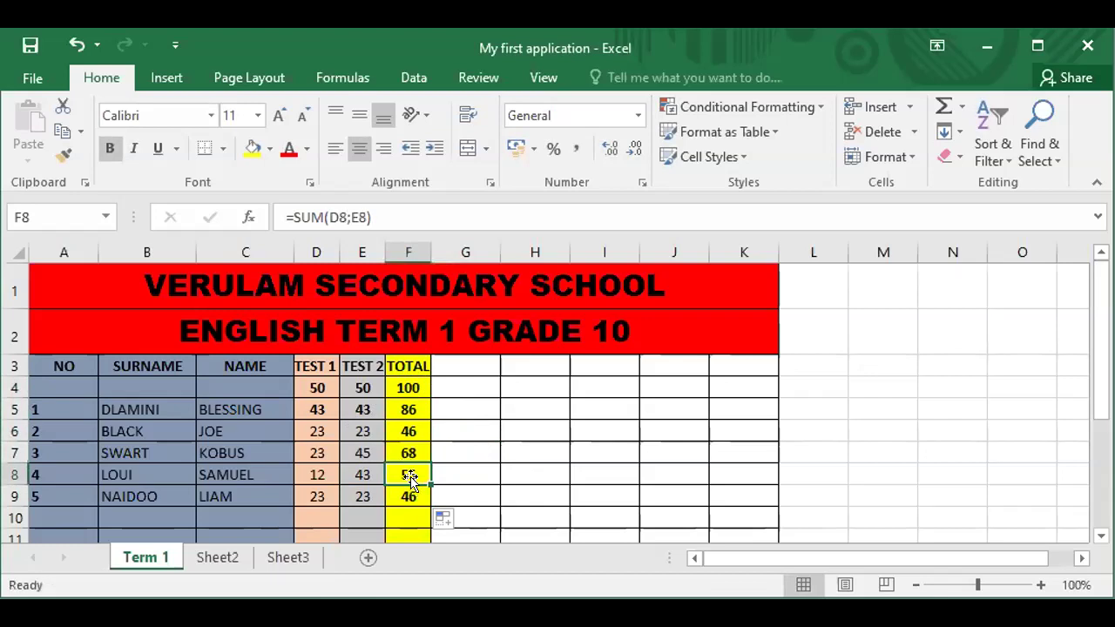
{"action": "left_click", "coordinate": [409, 495]}
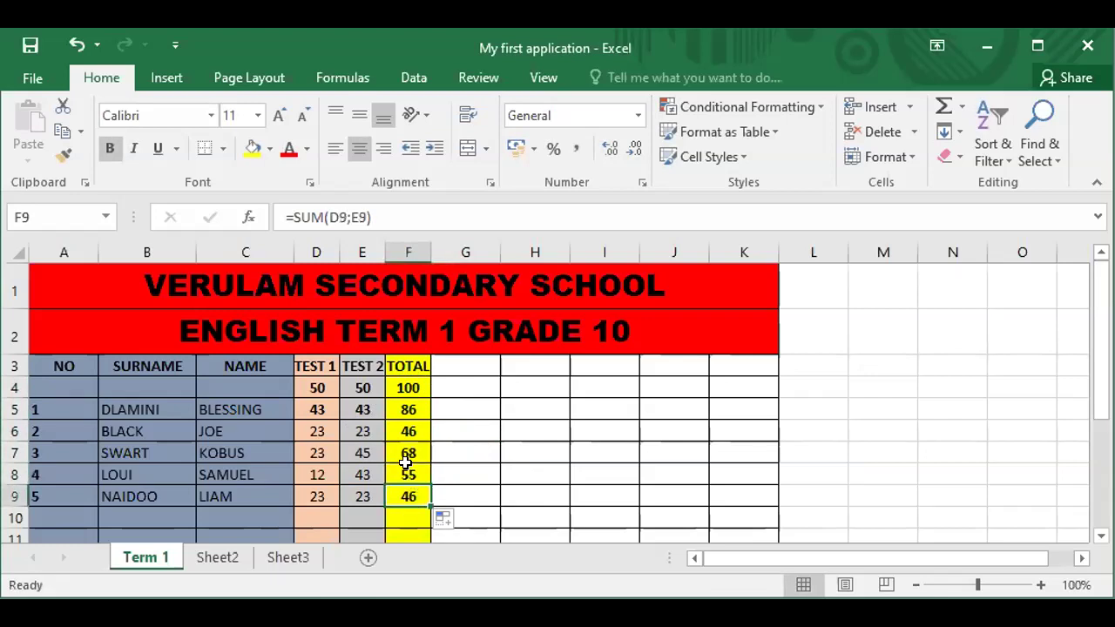
{"action": "left_click", "coordinate": [409, 470]}
{"action": "left_click", "coordinate": [410, 446]}
{"action": "left_click", "coordinate": [407, 430]}
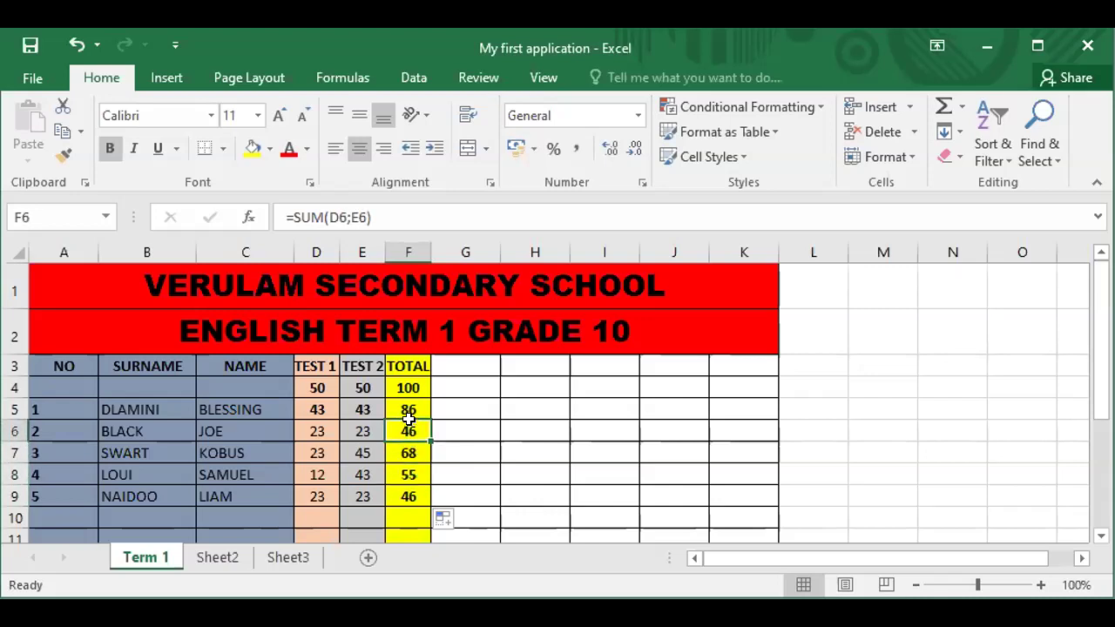
Type the label AVERAGE in cell C10.
{"action": "left_click", "coordinate": [251, 514]}
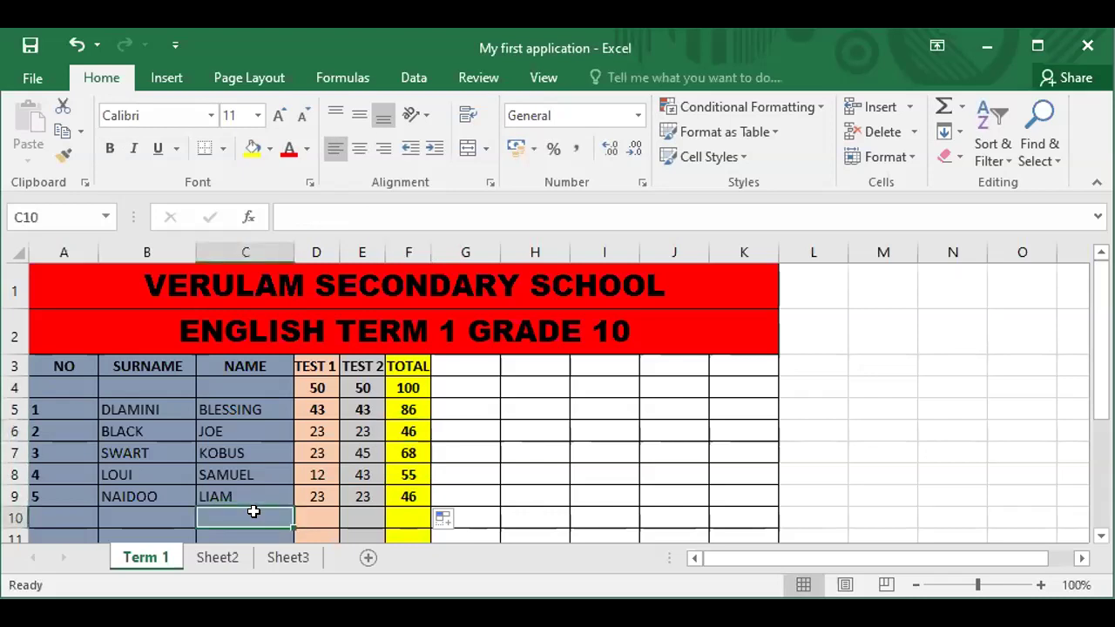
{"action": "type", "text": "AVERAGE"}
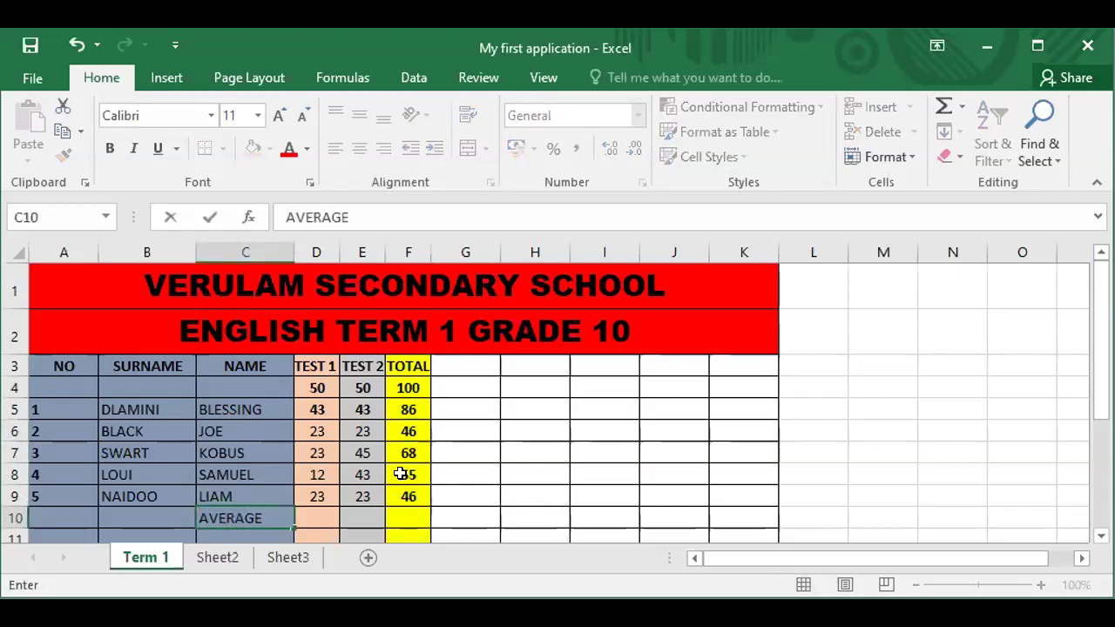
{"action": "left_click", "coordinate": [505, 487]}
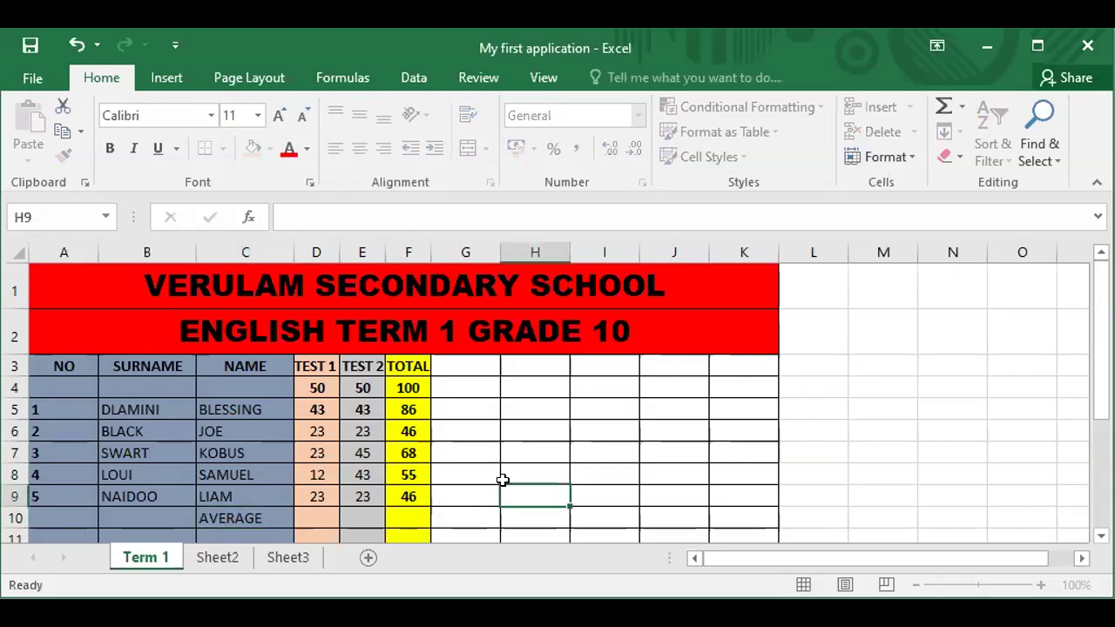
Make the C10 AVERAGE label bold with a purple fill.
{"action": "left_click", "coordinate": [251, 514]}
{"action": "left_click", "coordinate": [110, 150]}
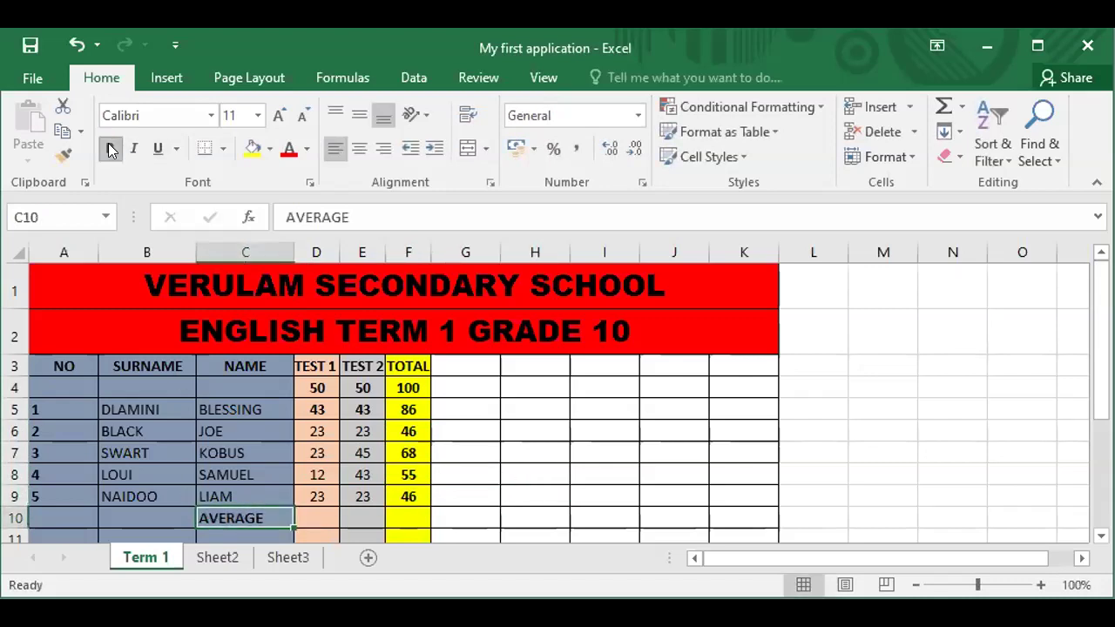
{"action": "left_click", "coordinate": [270, 148]}
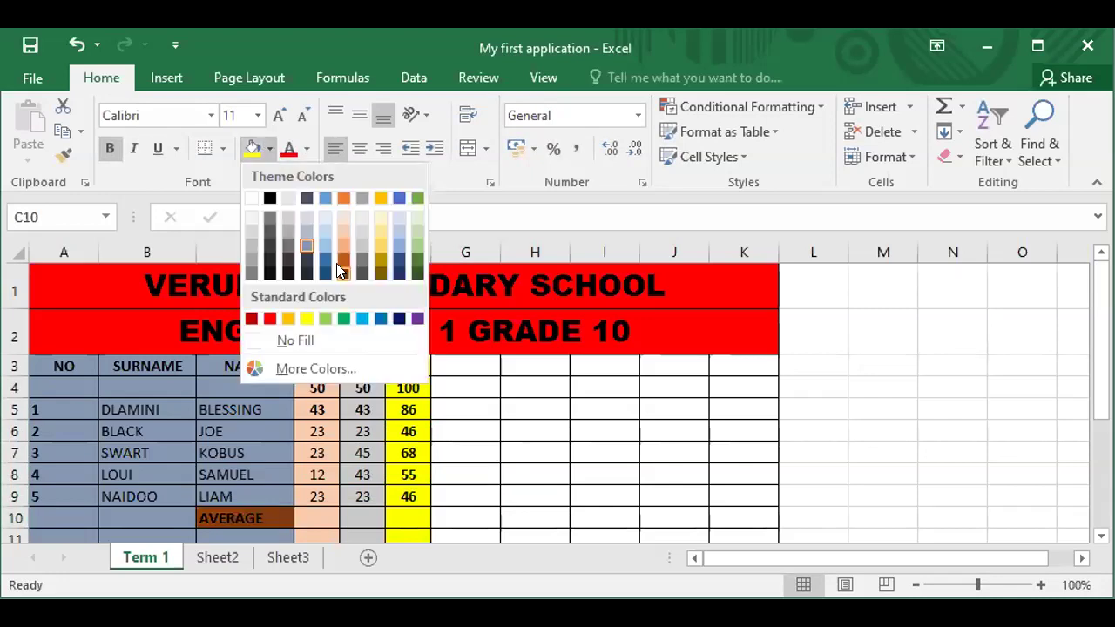
{"action": "left_click", "coordinate": [418, 319]}
{"action": "left_click", "coordinate": [532, 473]}
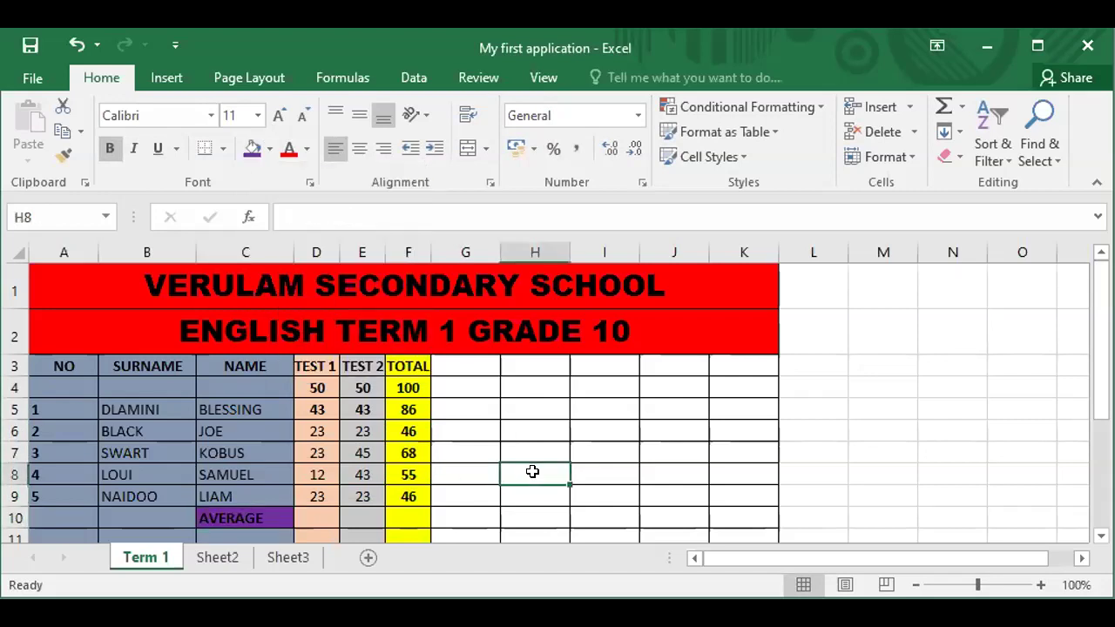
{"action": "left_click", "coordinate": [408, 514]}
Enter =AVERAGE(F5:F9) in F10 to show the class average 60,2.
{"action": "type", "text": "="}
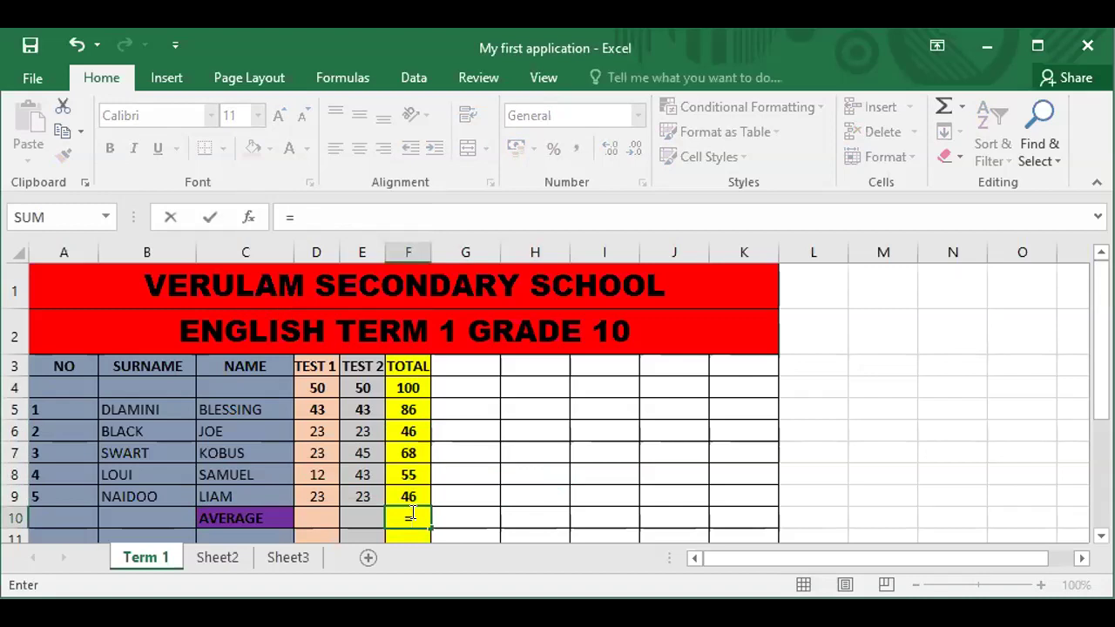
{"action": "type", "text": "average"}
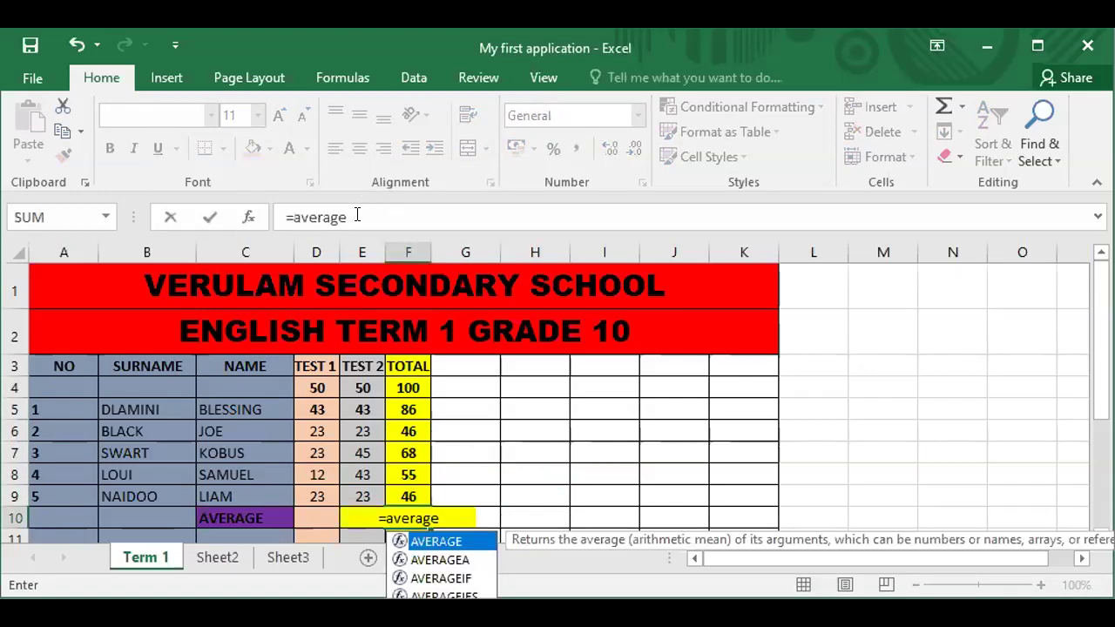
{"action": "left_click", "coordinate": [356, 217]}
{"action": "type", "text": "("}
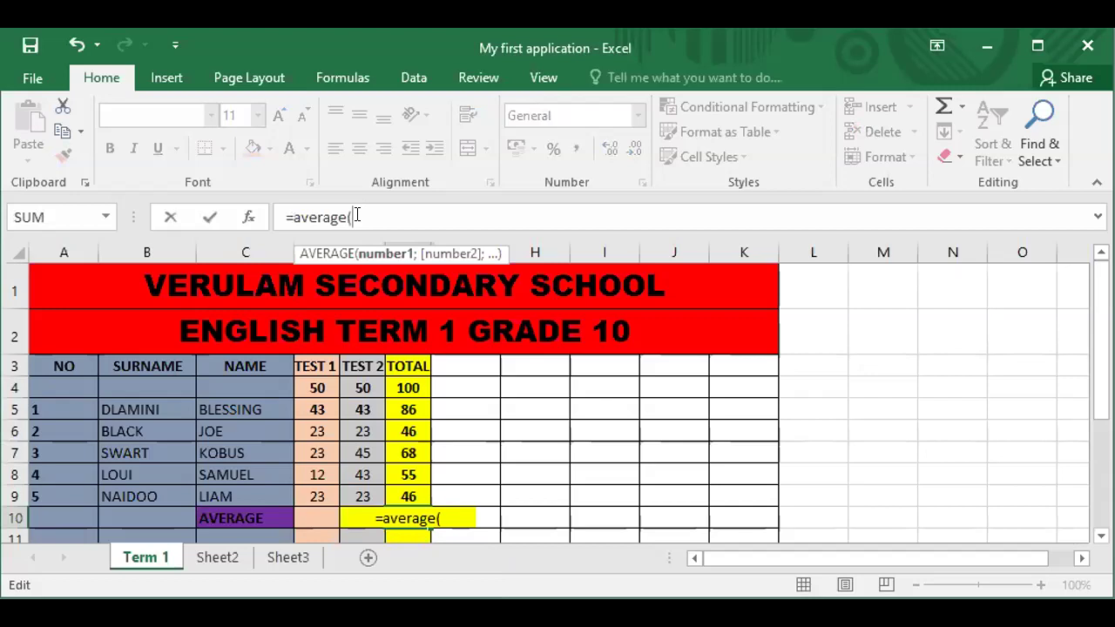
{"action": "left_click", "coordinate": [409, 407]}
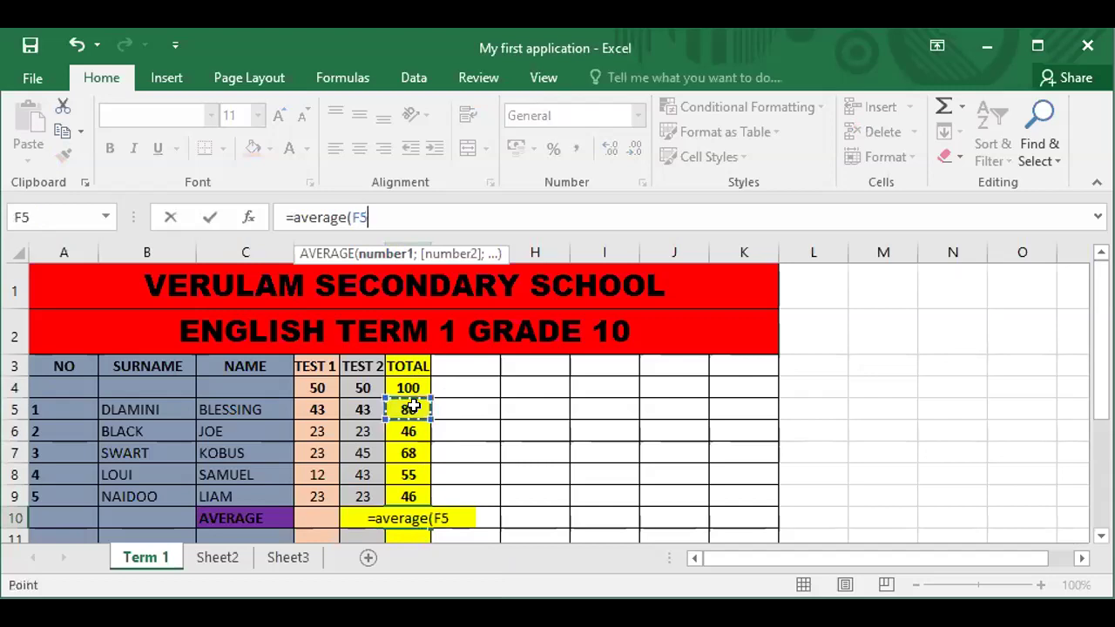
{"action": "left_click_drag", "start_coordinate": [414, 416], "coordinate": [409, 498]}
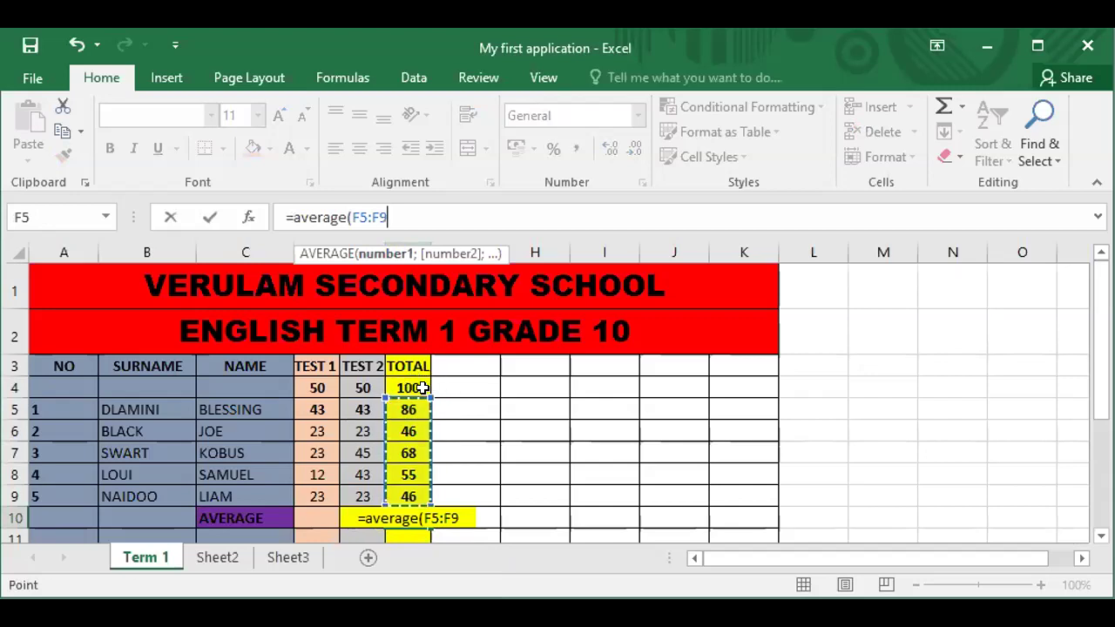
{"action": "left_click", "coordinate": [398, 213]}
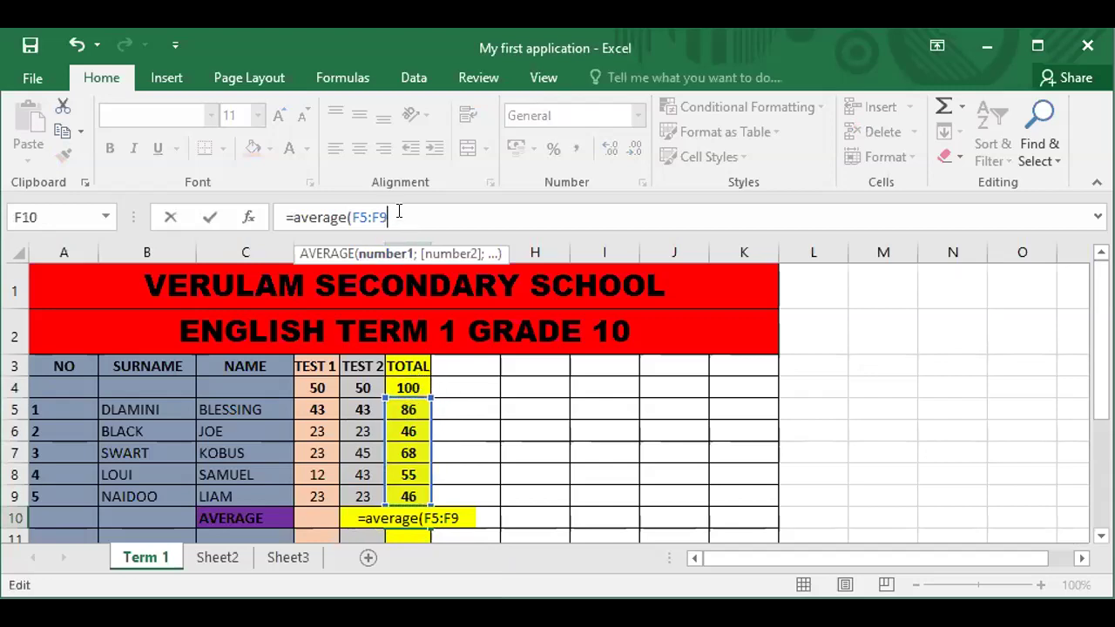
{"action": "type", "text": ")"}
{"action": "key", "text": "Return"}
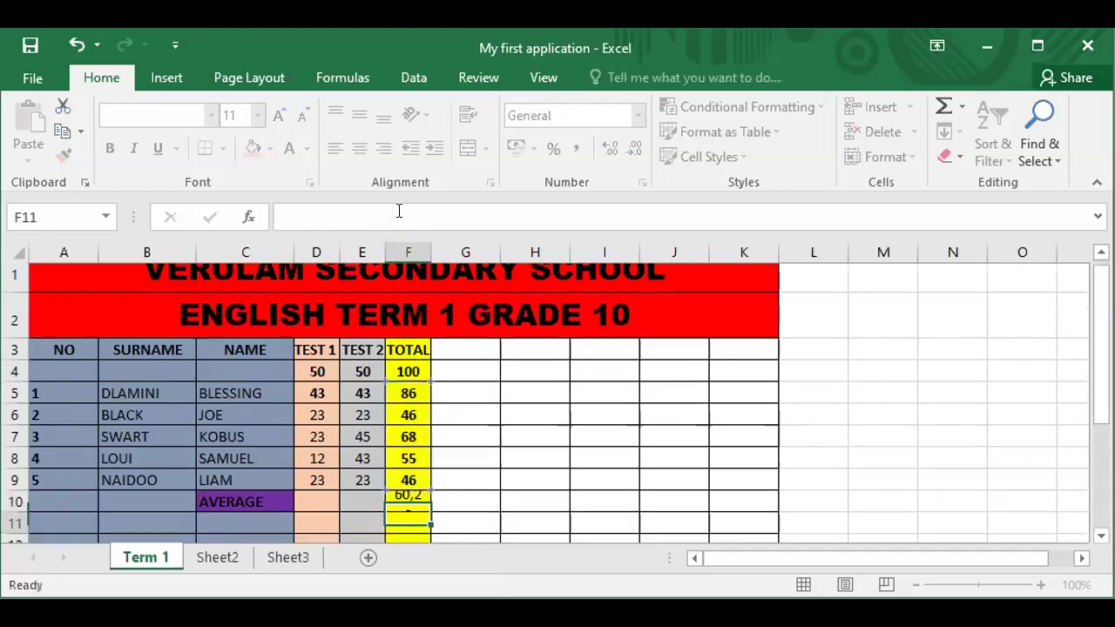
{"action": "left_click", "coordinate": [405, 469]}
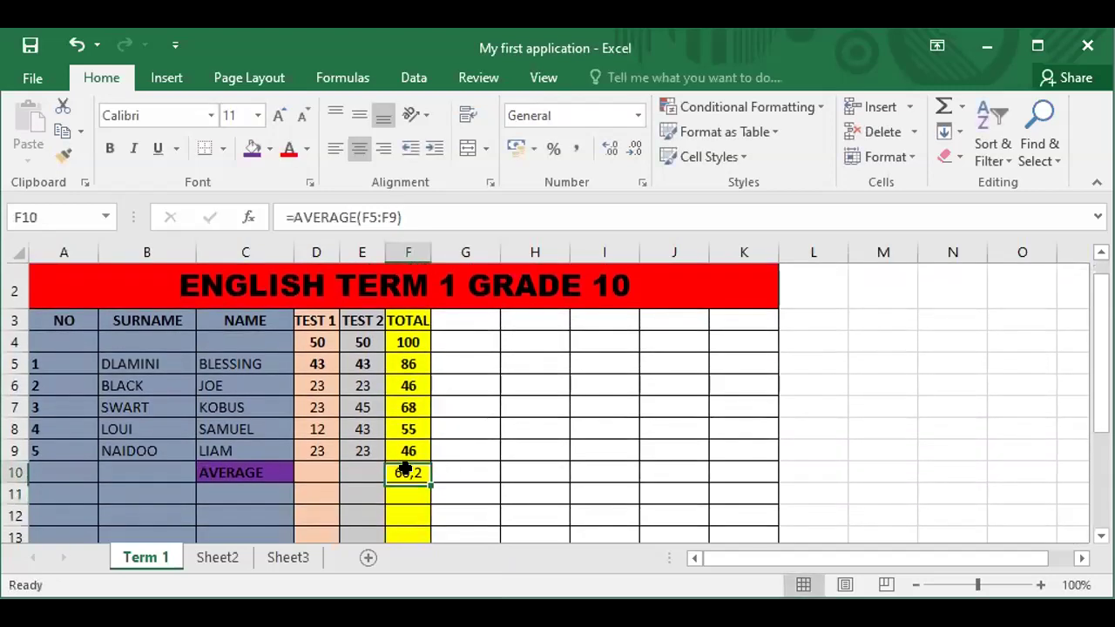